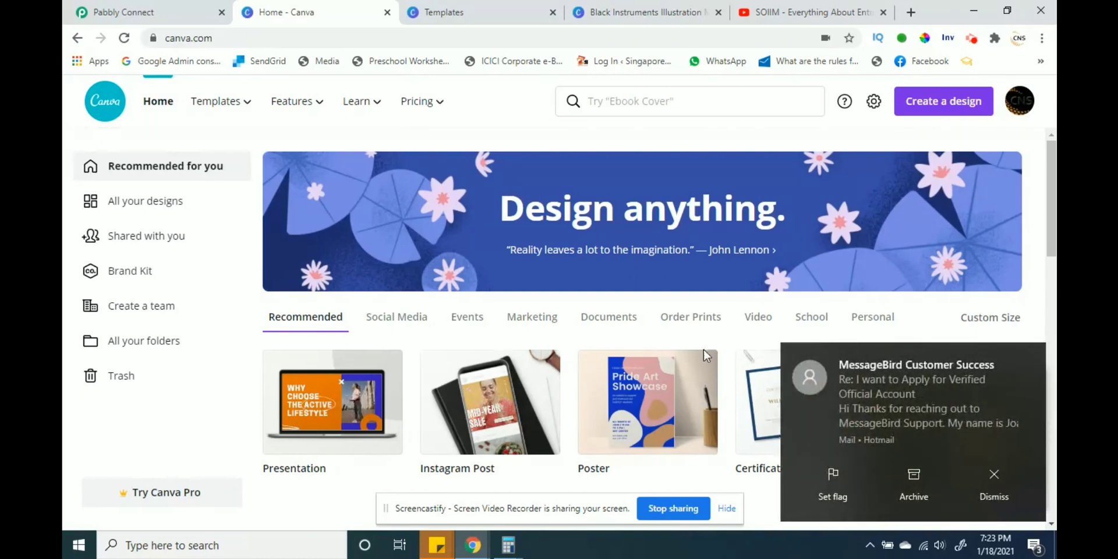
Step: Show the template categories and examine the social media design types, including Facebook Cover and LinkedIn Banner
drag(802, 417, 885, 423)
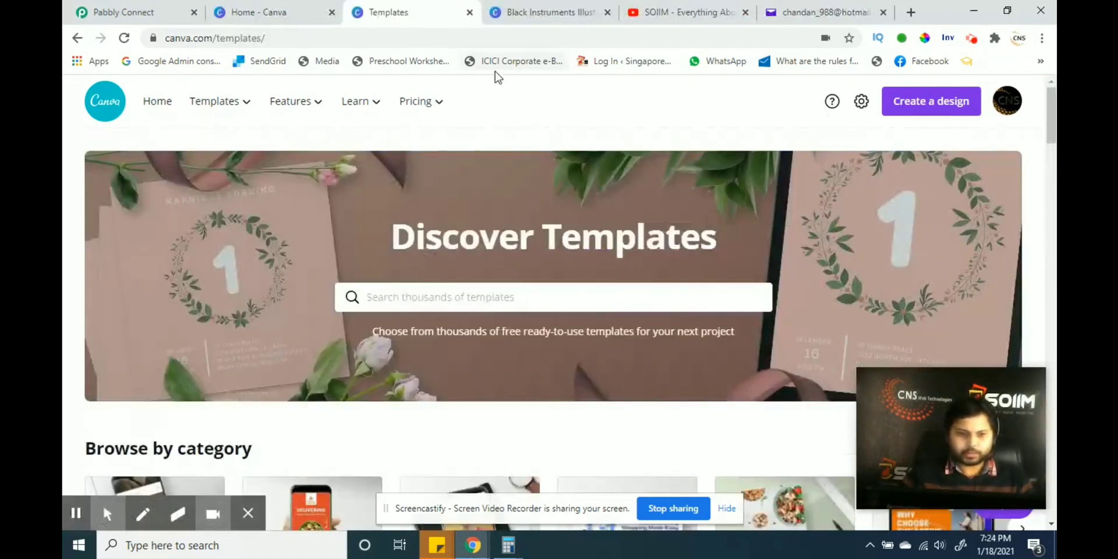
mouse_move(235, 106)
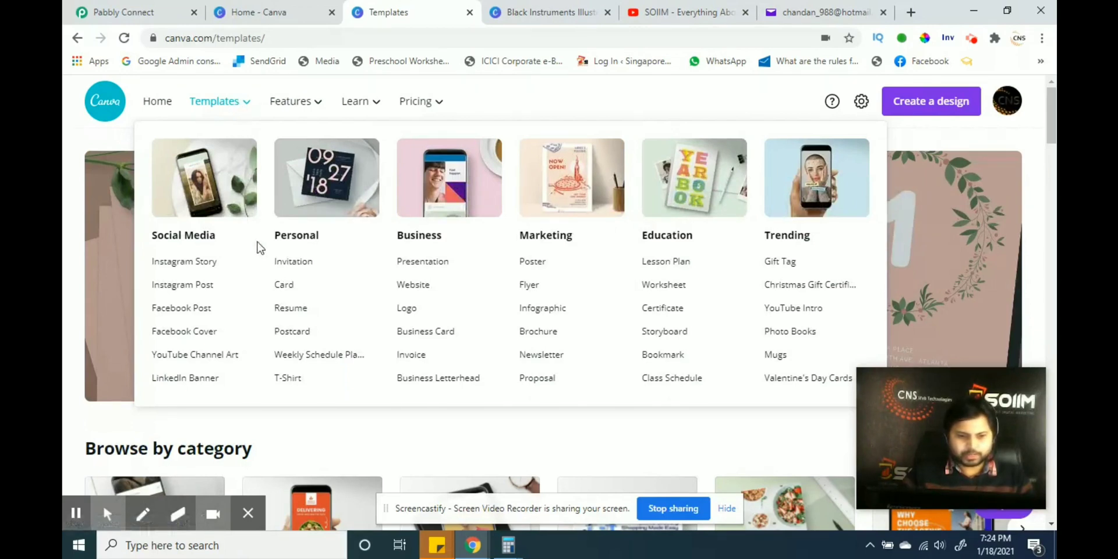
key(ctrl)
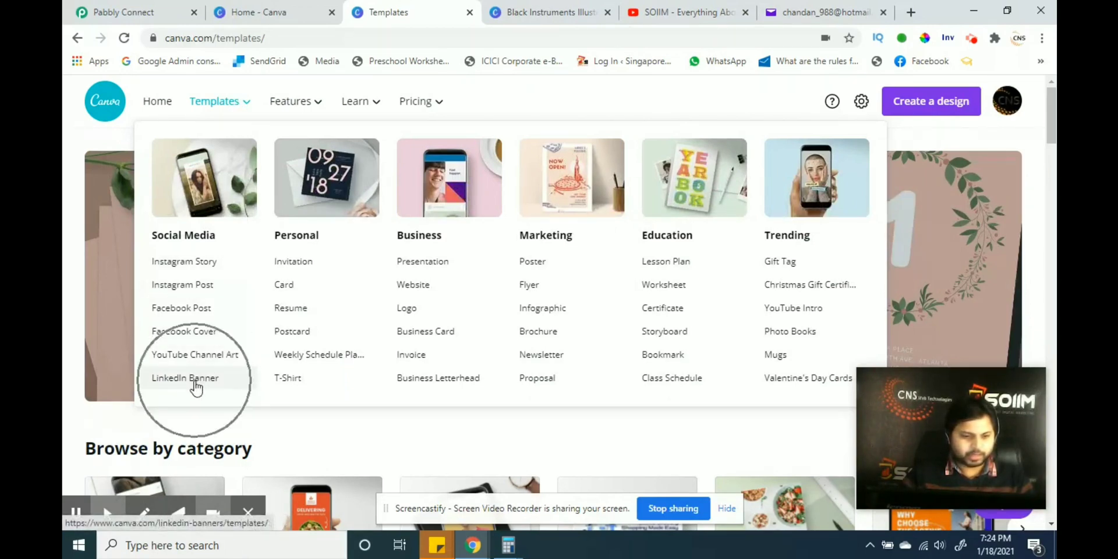
key(ctrl)
key(ctrl)
key(ctrl)
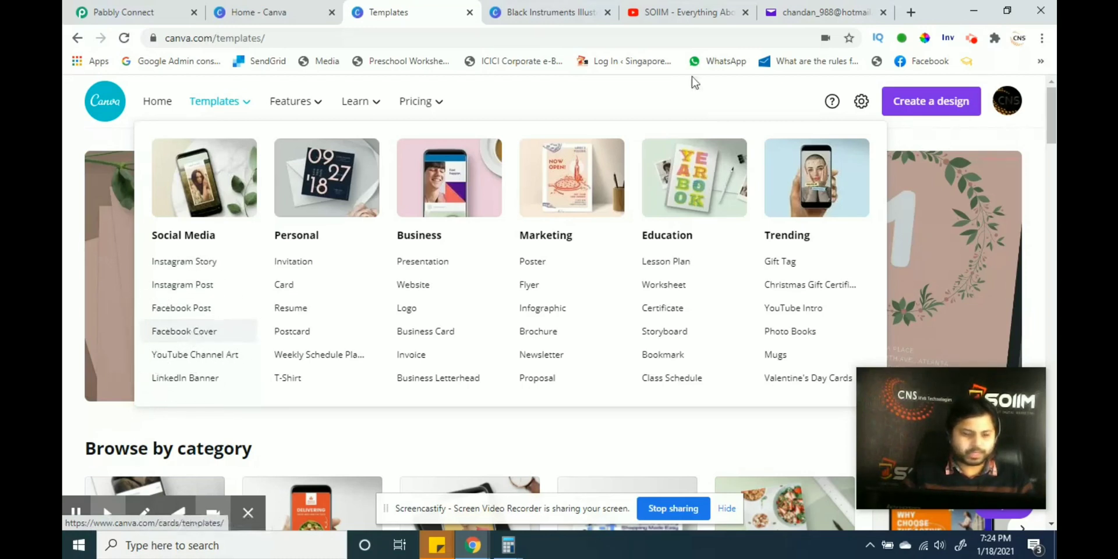
Step: Open the SOIIM Edutech Facebook page (facebook.com/soiimedutech) in a new browser tab and view its cover image
click(911, 14)
text(facebook.com)
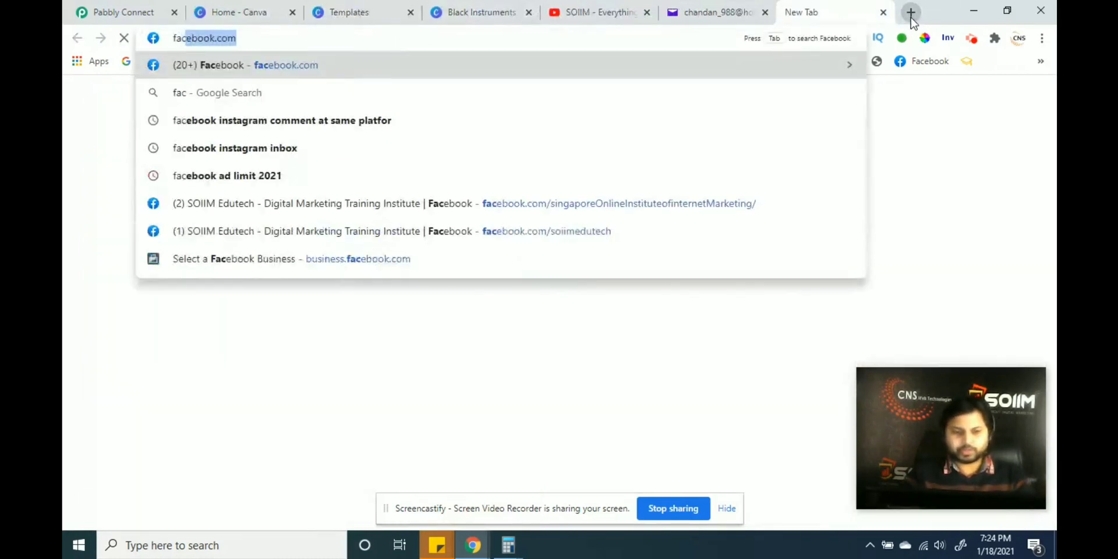
key(Down)
key(Down)
key(Down)
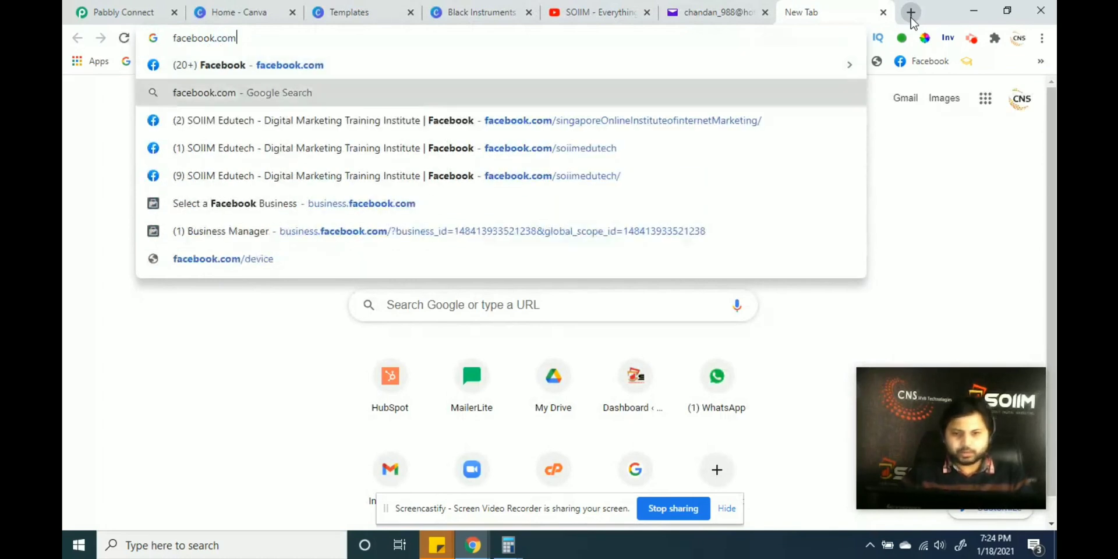
key(Return)
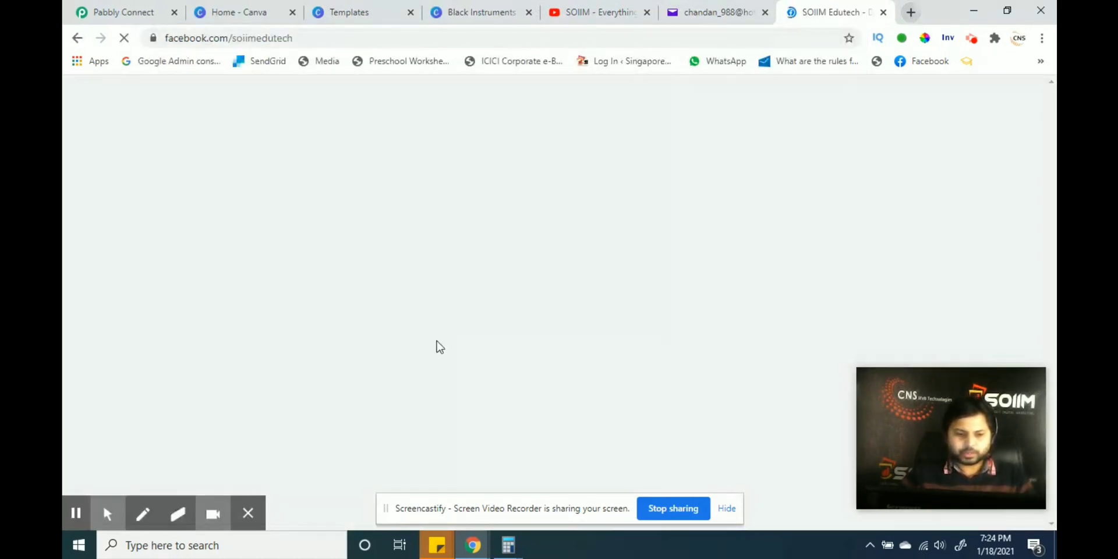
click(250, 513)
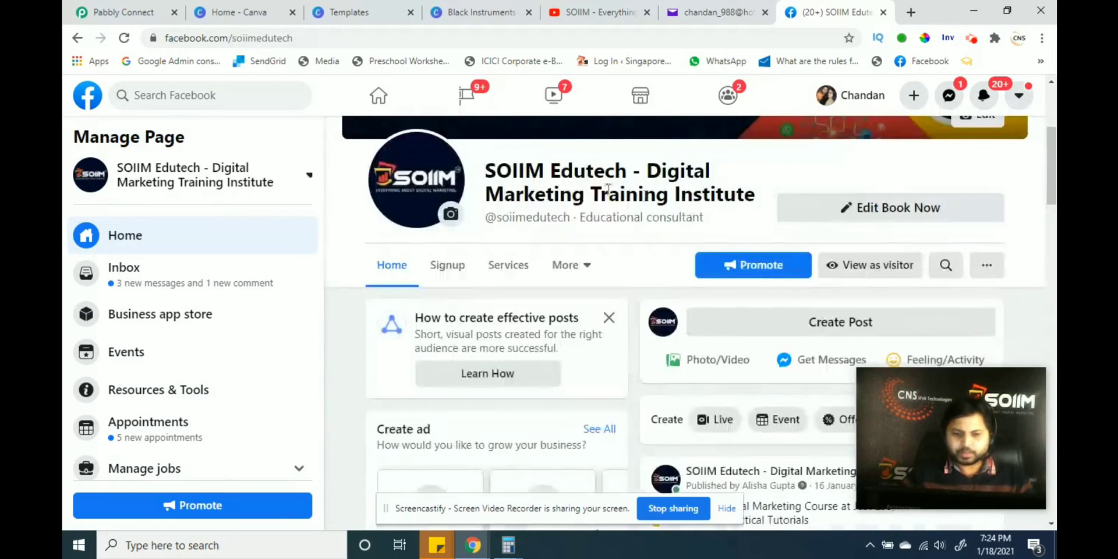
scroll(608, 189, up, 4)
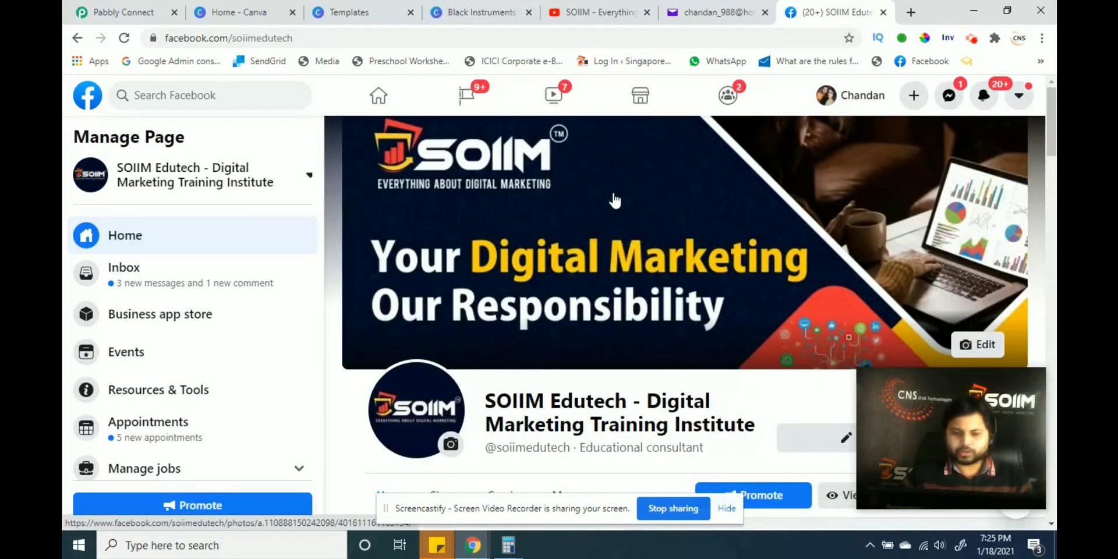
Step: Switch back to the Canva templates page and open the Facebook Cover templates
click(373, 8)
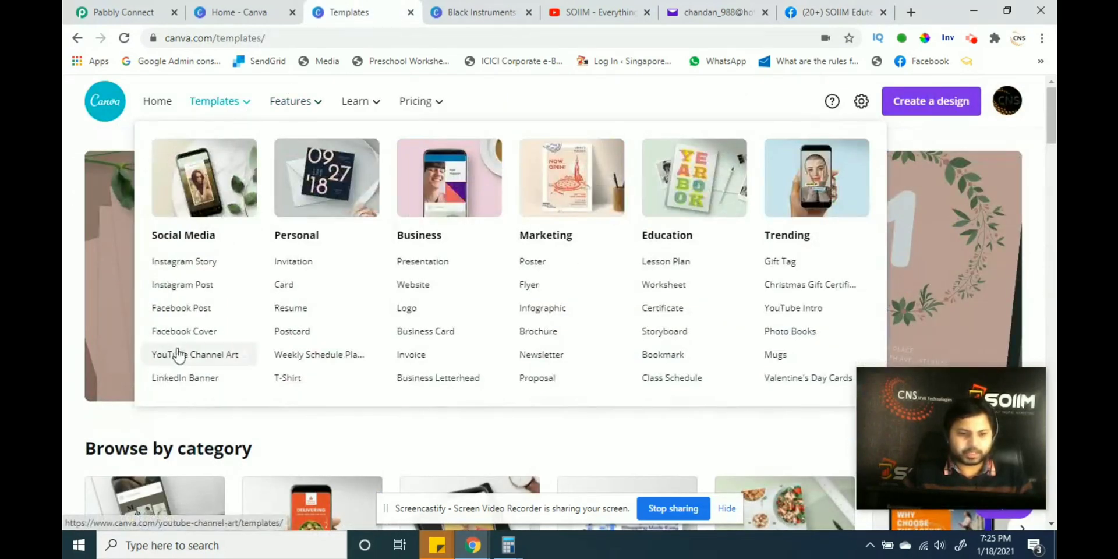
click(190, 335)
click(190, 335)
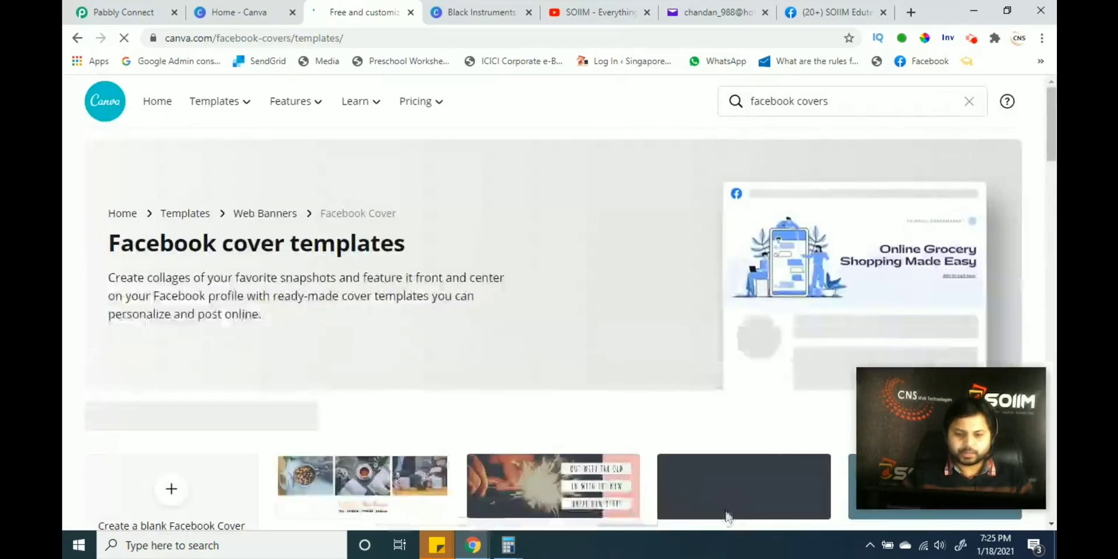
Step: Start a new design from the Neon Fireworks Illustrations New Year Facebook Cover template reading HAPPY 2021 TO ALL!
scroll(592, 252, down, 4)
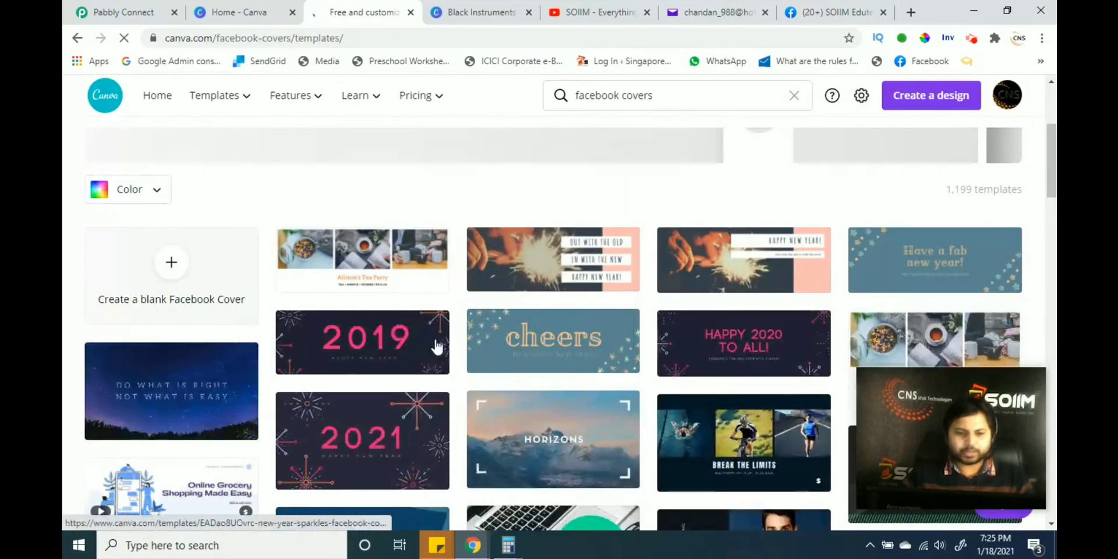
scroll(437, 346, down, 3)
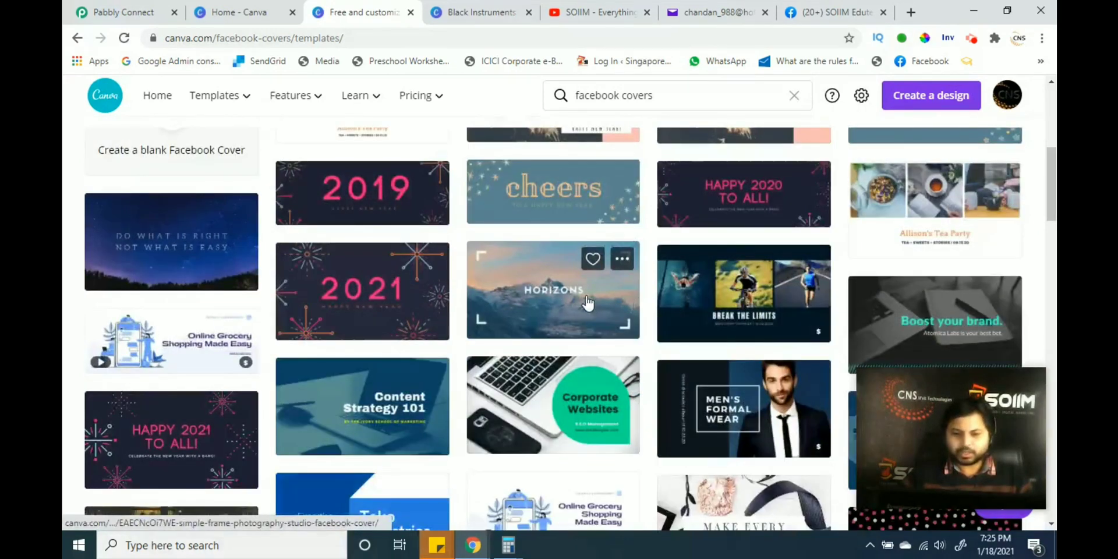
scroll(588, 302, down, 2)
scroll(587, 303, down, 3)
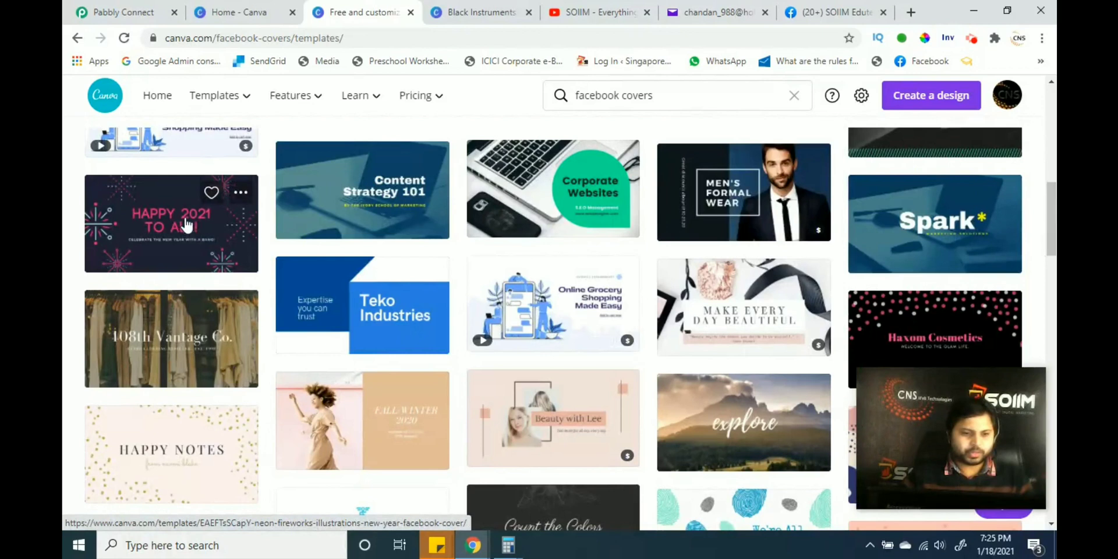
click(166, 234)
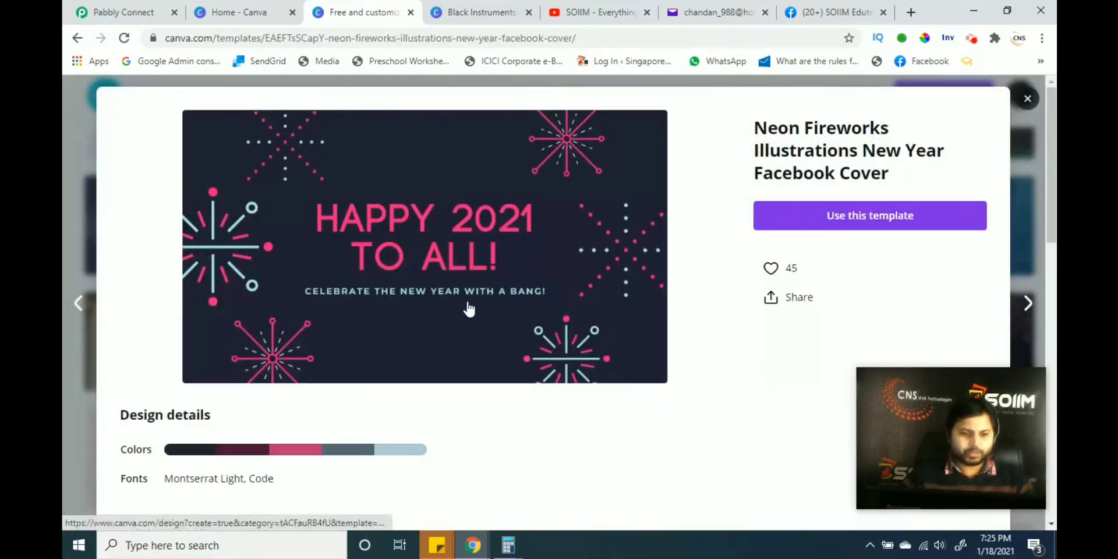
click(886, 224)
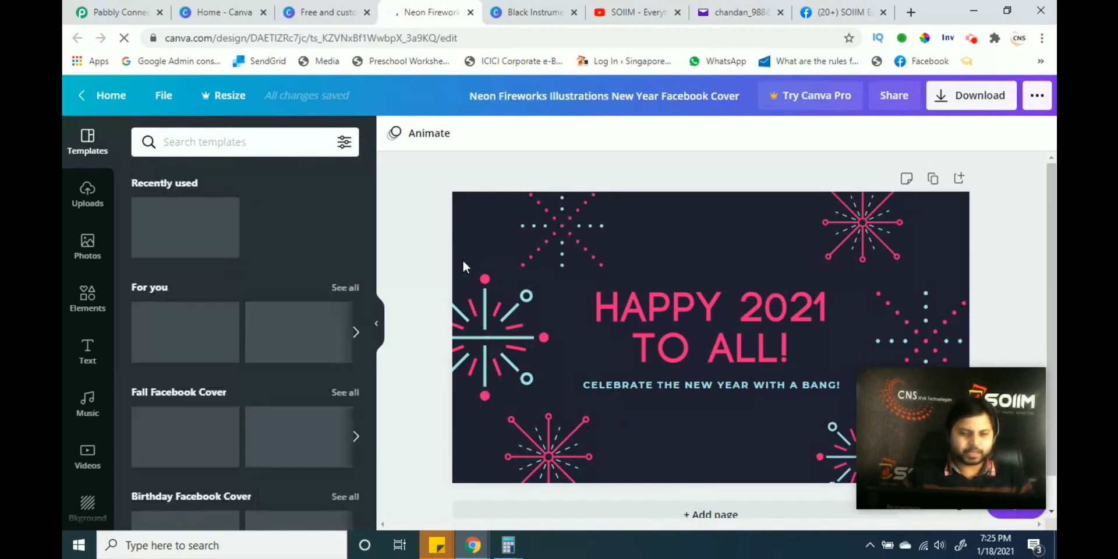
click(564, 231)
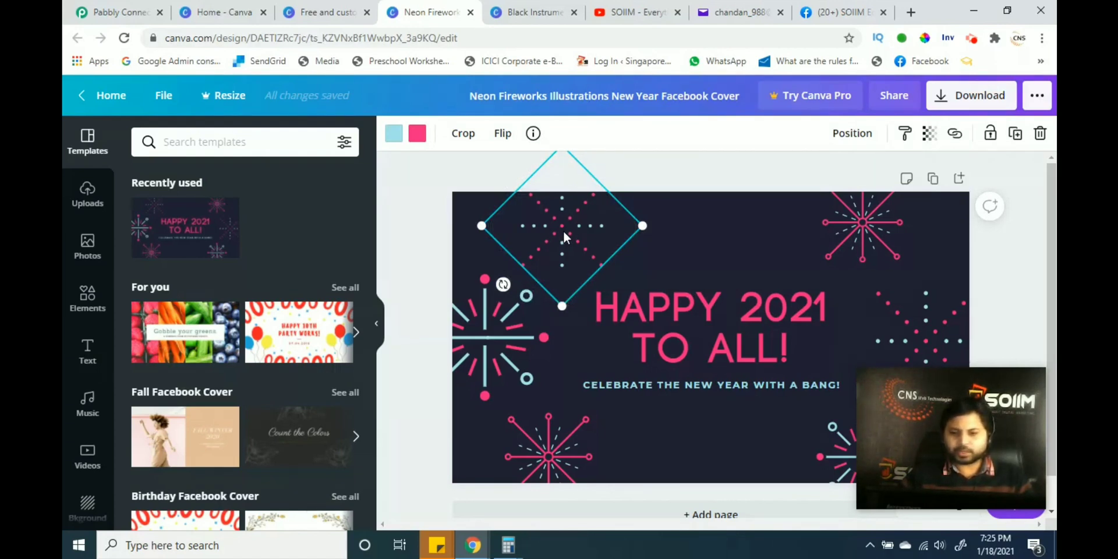
mouse_move(998, 453)
drag(982, 446, 990, 78)
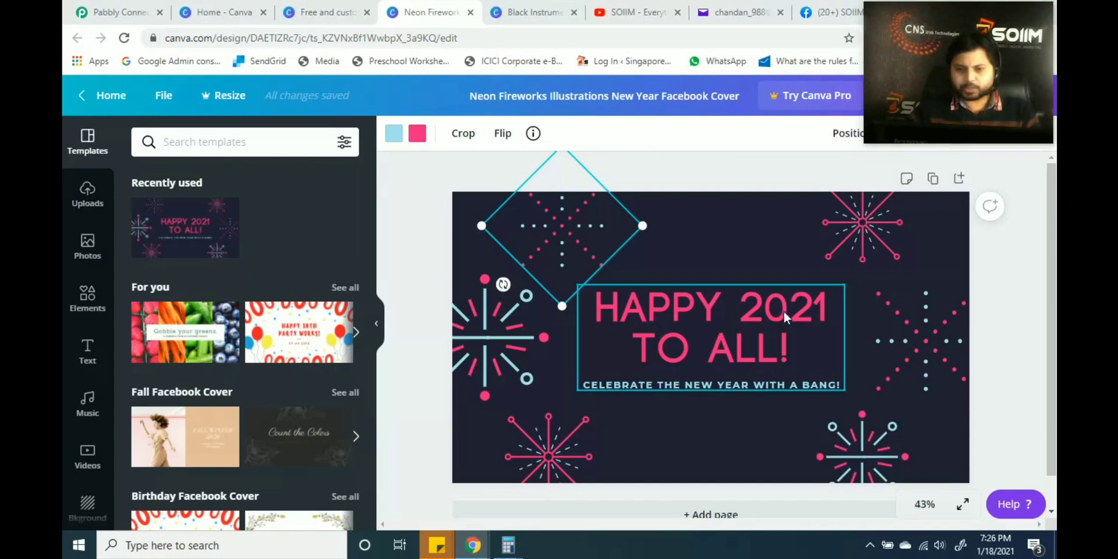
drag(922, 71, 935, 96)
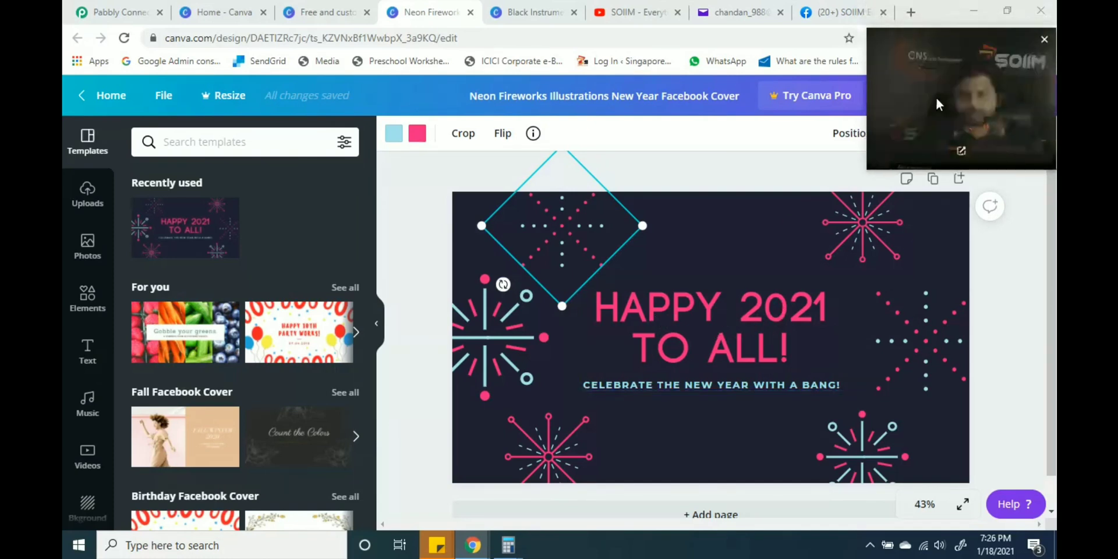
Step: Edit the cover's headline so that the year reads 2022
click(722, 308)
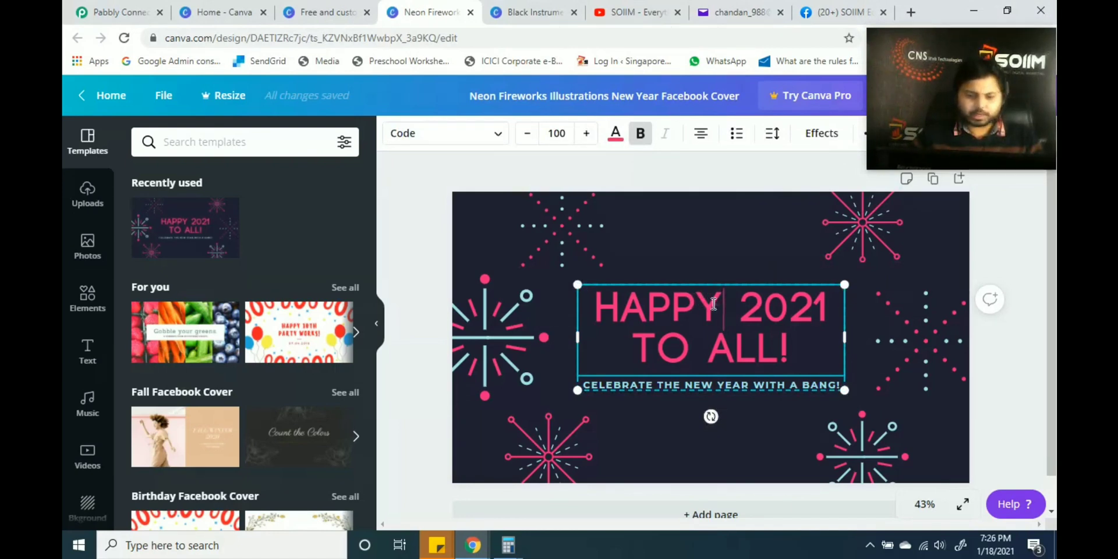
click(826, 309)
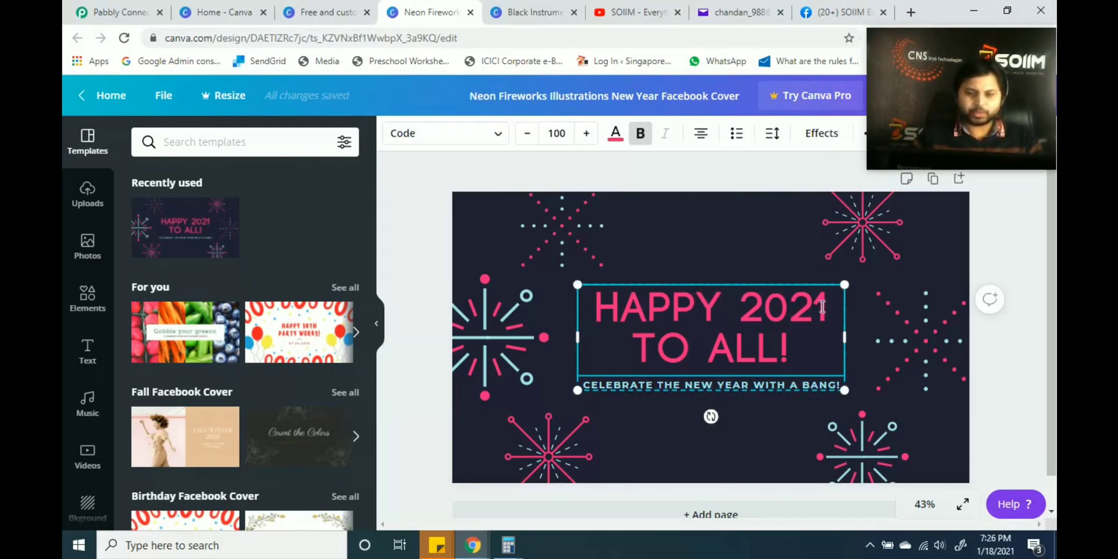
key(BackSpace)
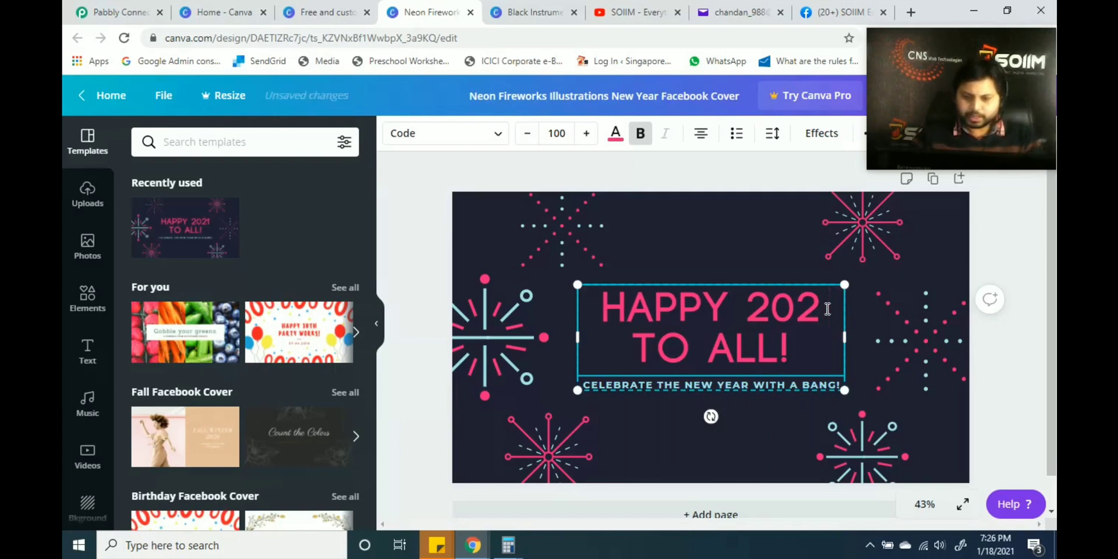
text(2)
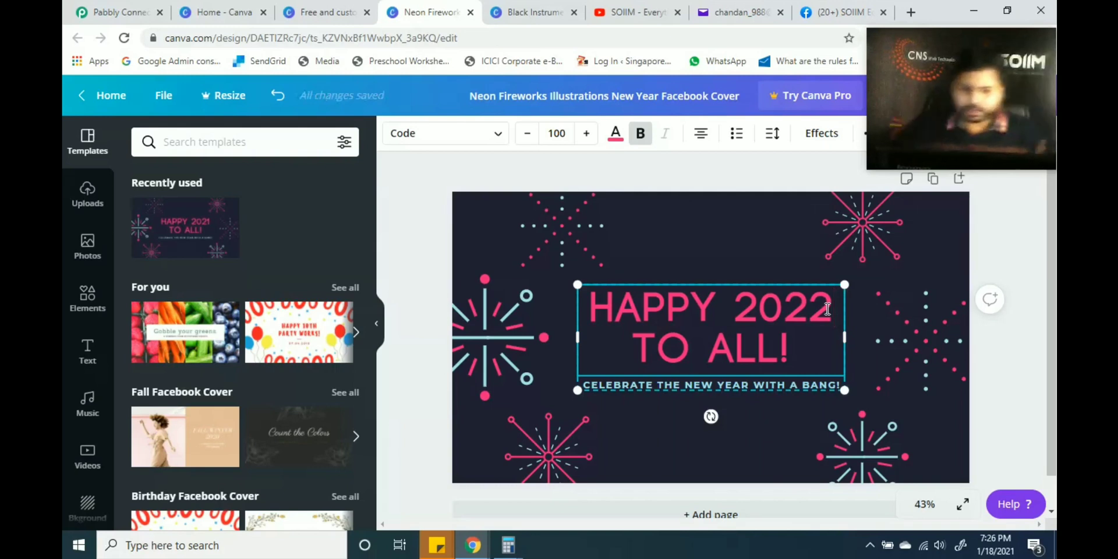
Step: Set the text colour of the whole HAPPY 2022 TO ALL! headline to black
click(664, 313)
drag(664, 312, 736, 327)
click(789, 350)
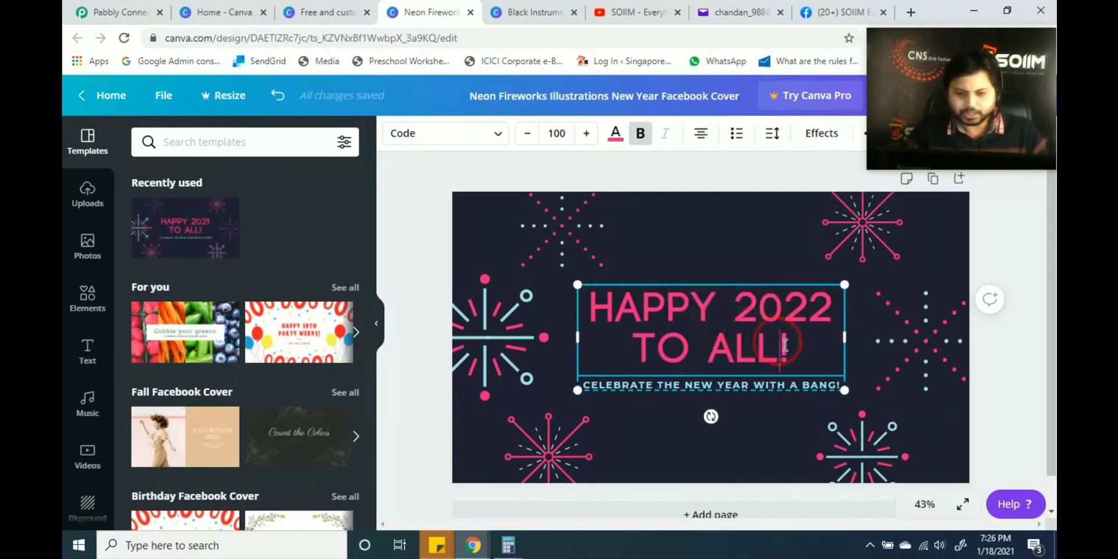
drag(799, 354, 599, 311)
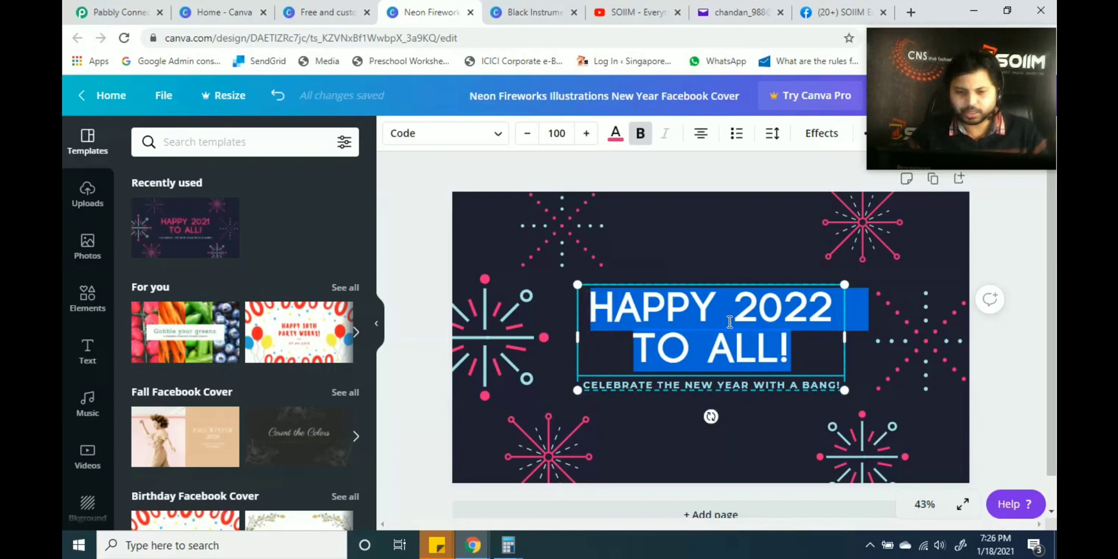
click(618, 140)
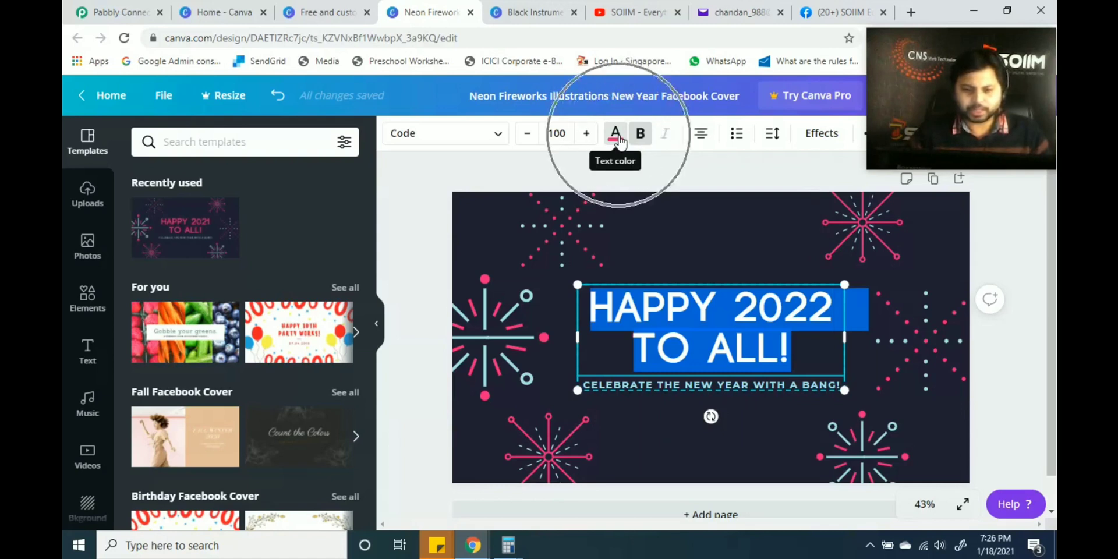
click(617, 139)
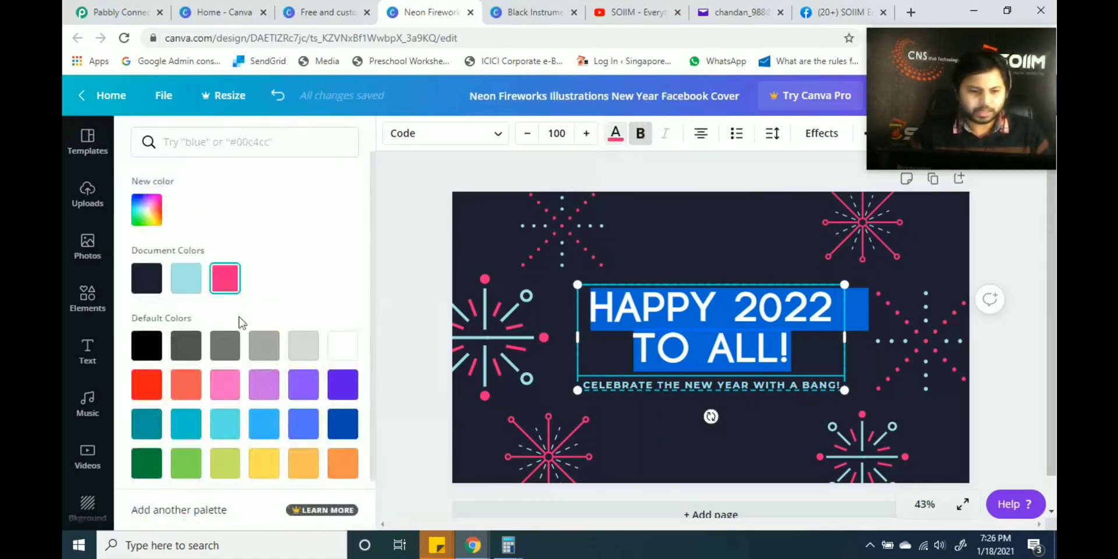
click(153, 350)
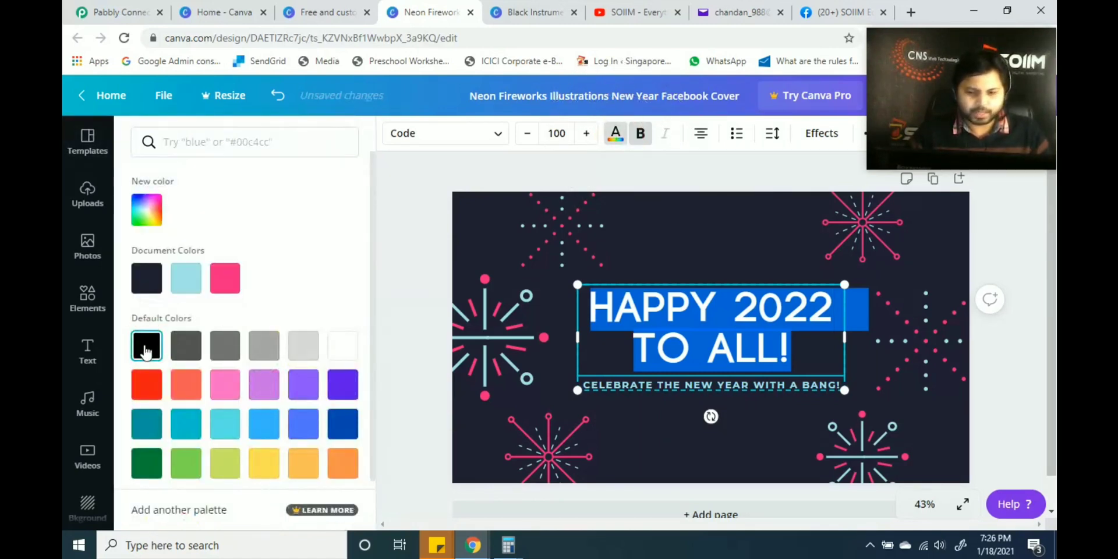
Step: Recolour the whole HAPPY 2022 TO ALL! headline in the coral red default colour and deselect the text
click(658, 343)
drag(804, 344, 596, 301)
click(185, 384)
click(712, 324)
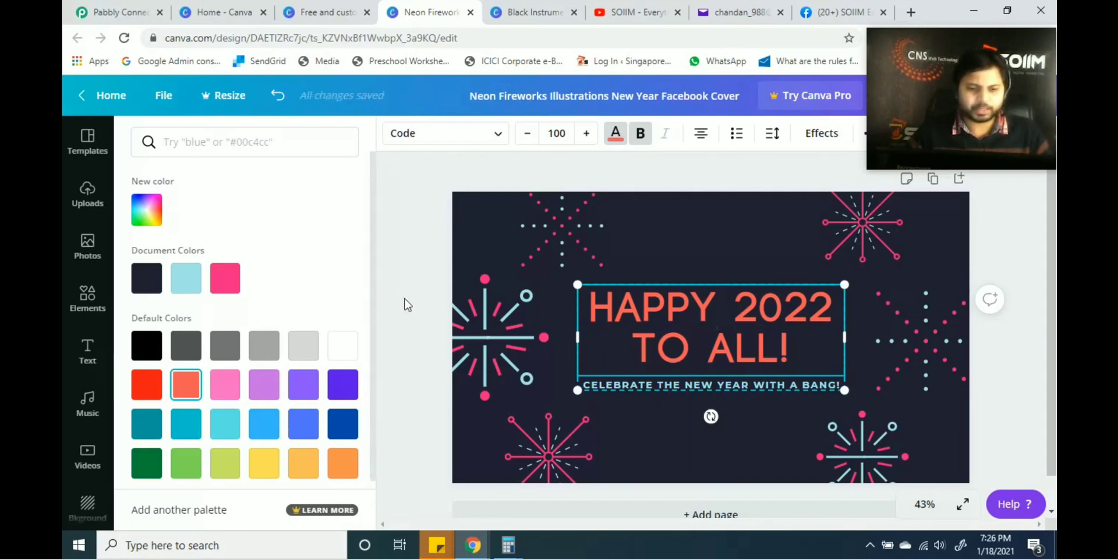
scroll(682, 326, down, 1)
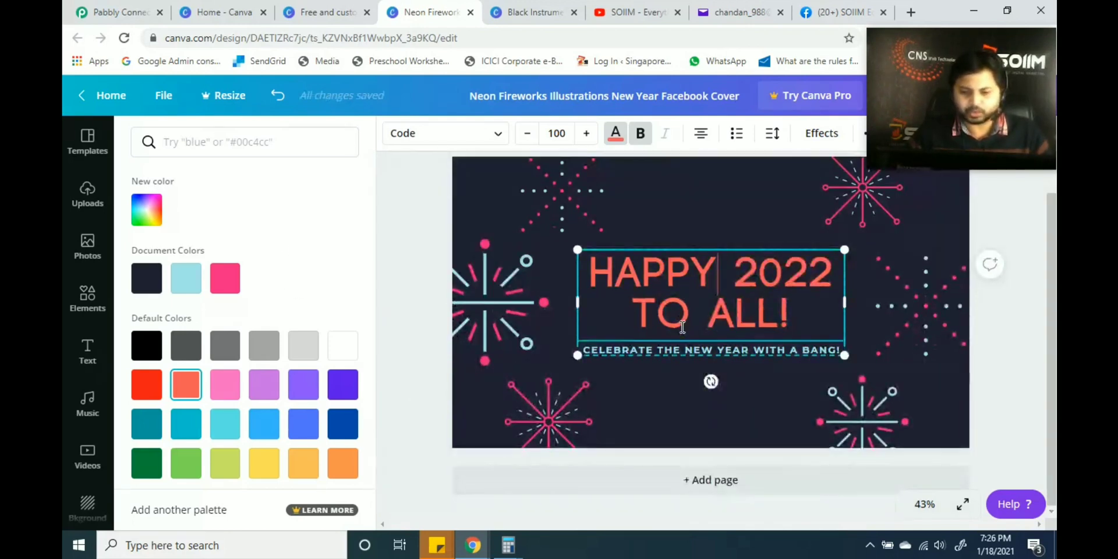
scroll(682, 327, up, 1)
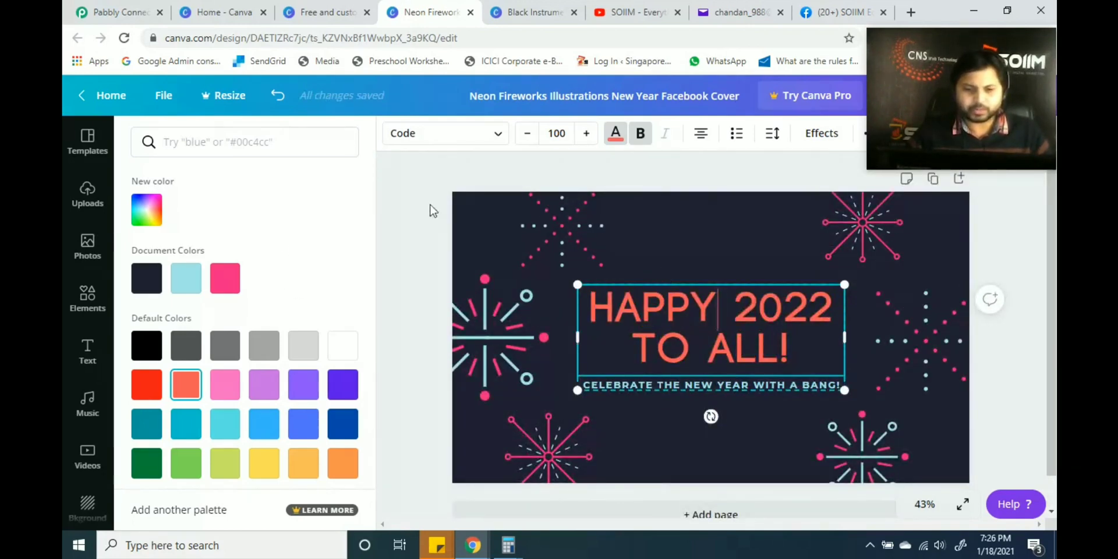
key(Escape)
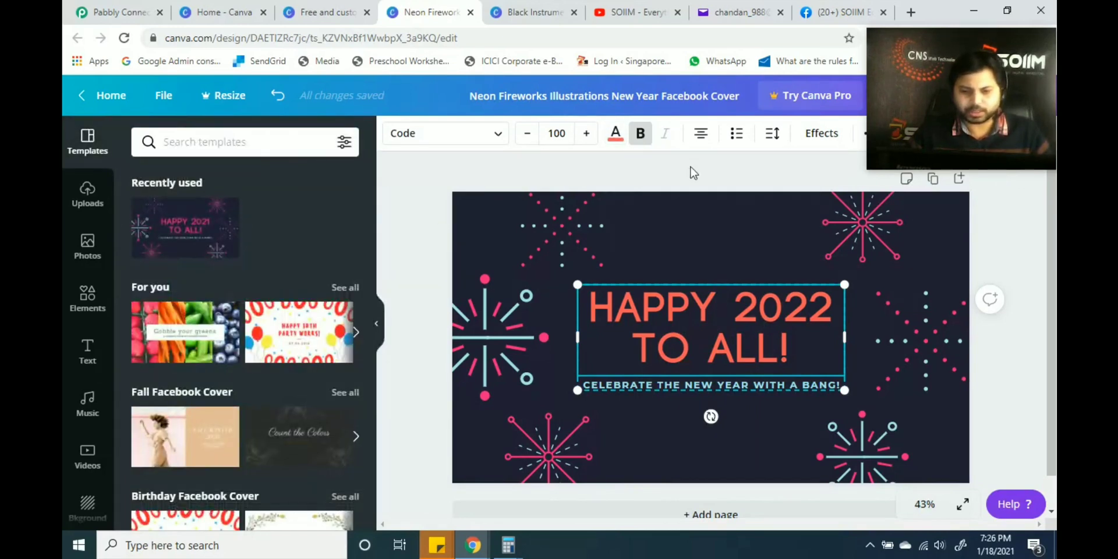
key(Escape)
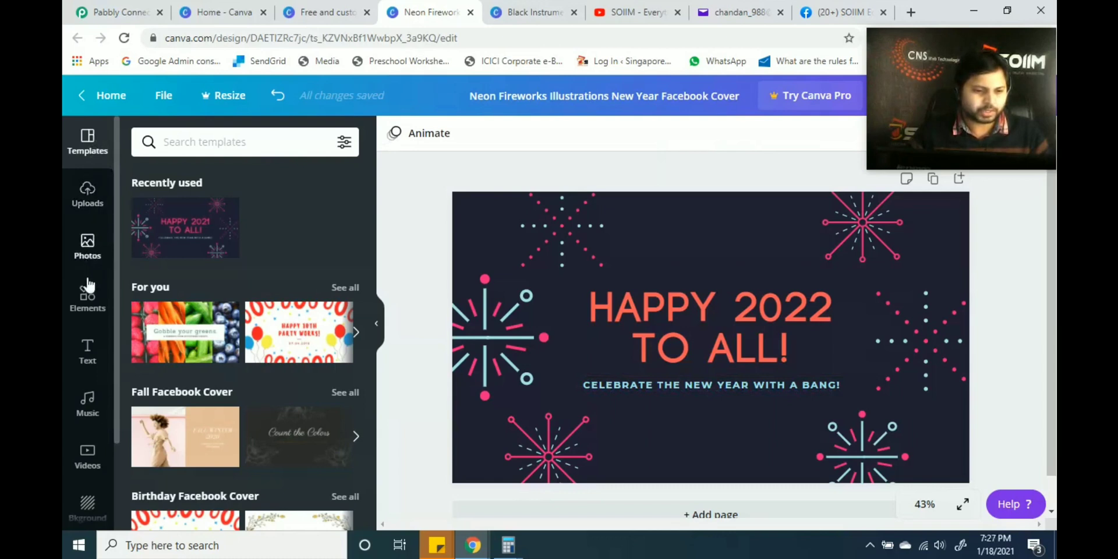
click(87, 311)
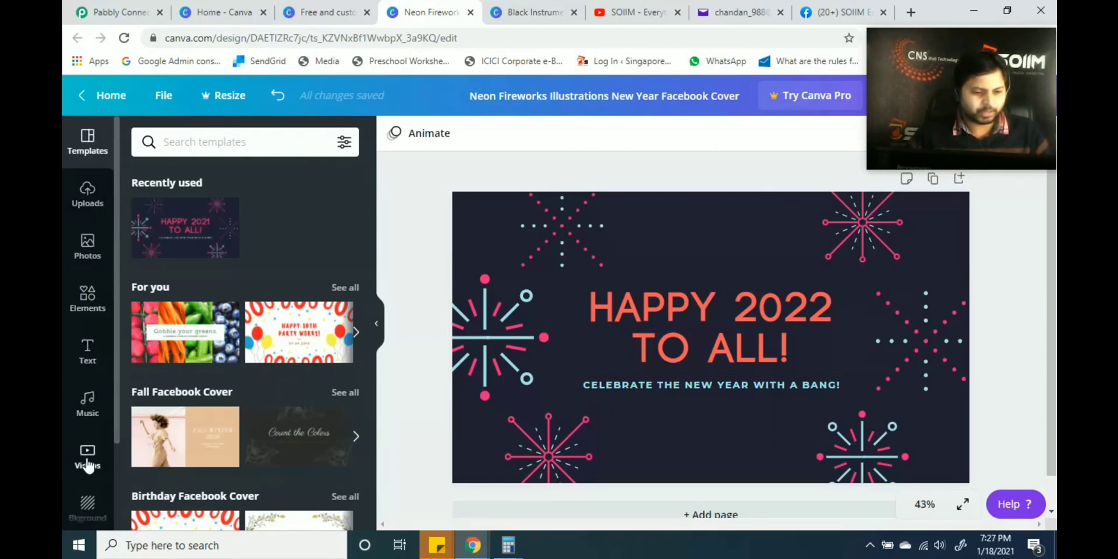
scroll(87, 466, down, 2)
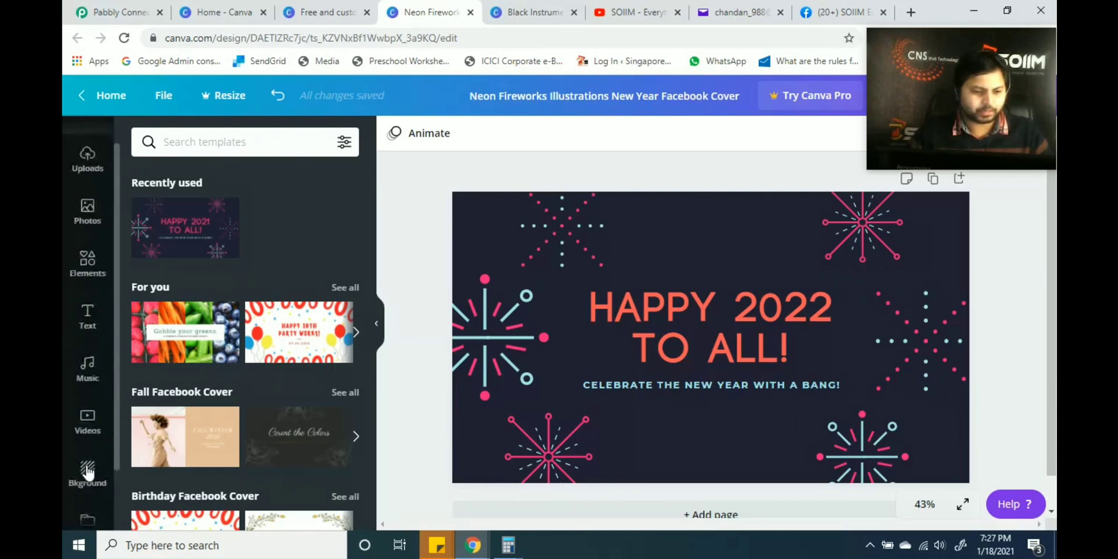
Step: Add a new heading text box to the cover and place it above the HAPPY 2022 TO ALL! headline
scroll(87, 472, up, 2)
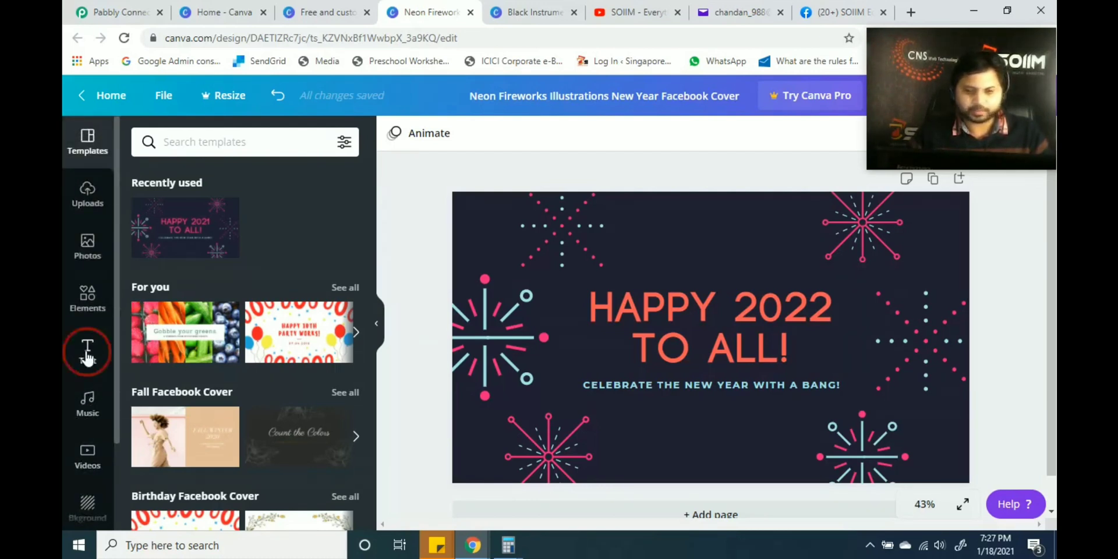
click(87, 353)
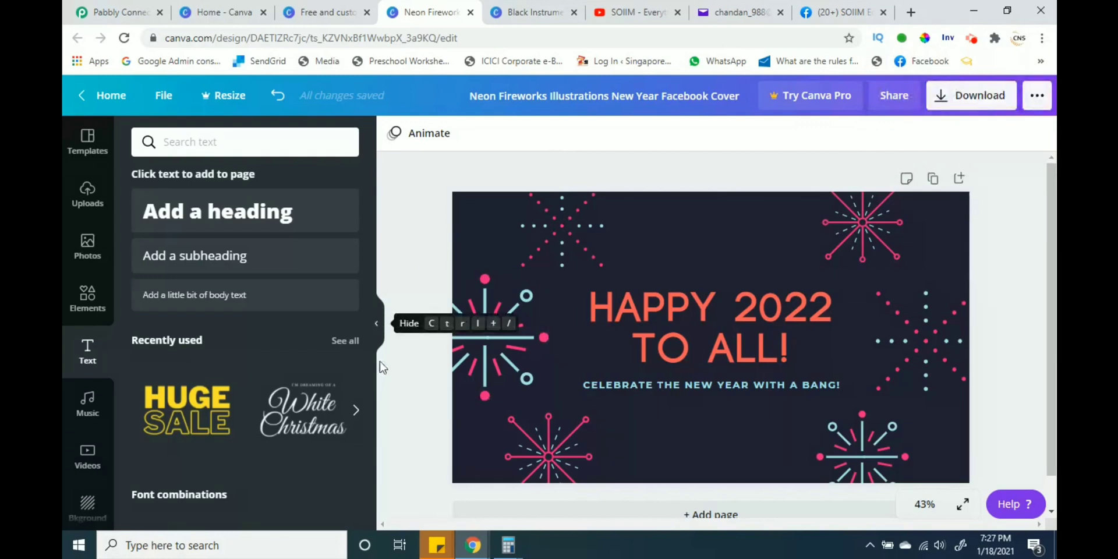
click(232, 224)
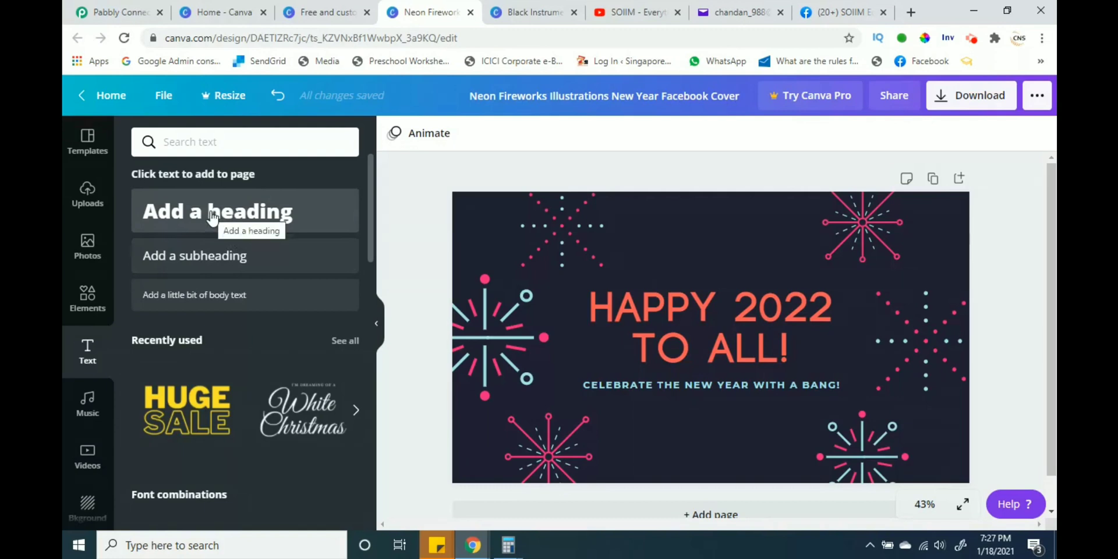
click(213, 217)
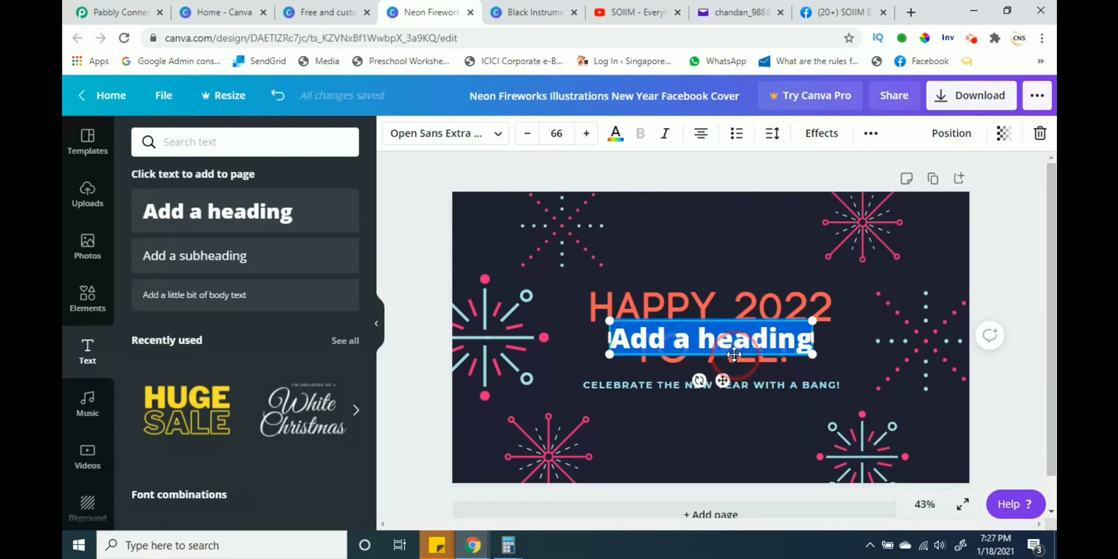
drag(734, 354, 747, 246)
Step: Replace the new heading's placeholder text with SOIIM Wishes You
click(726, 234)
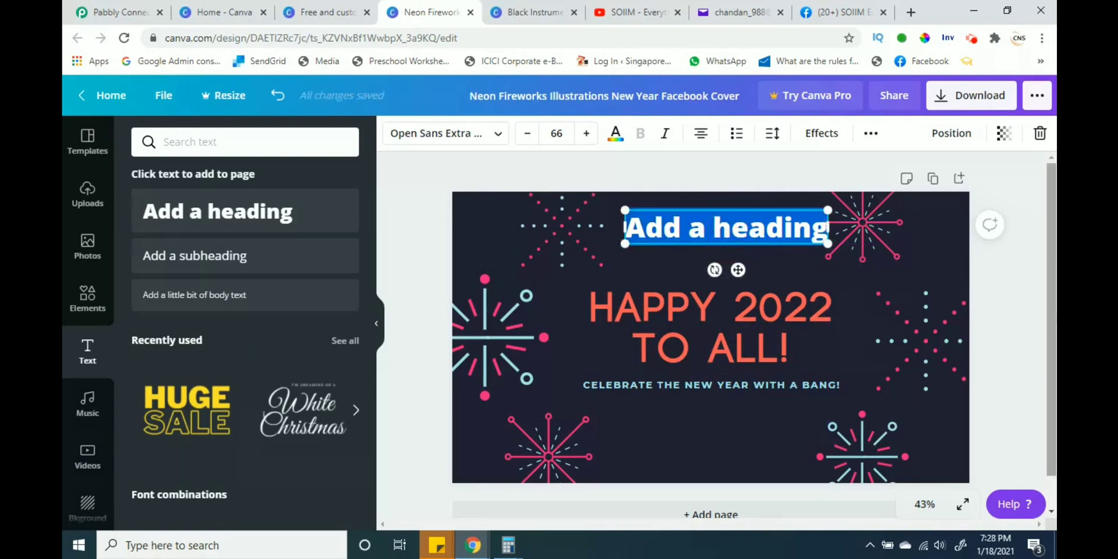
text(SOII)
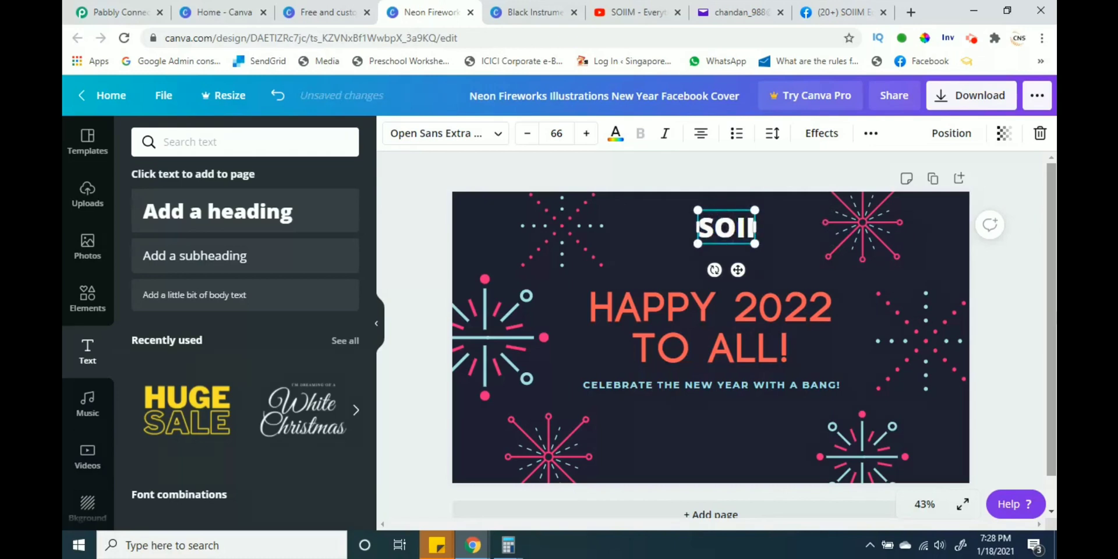
text(M Wish)
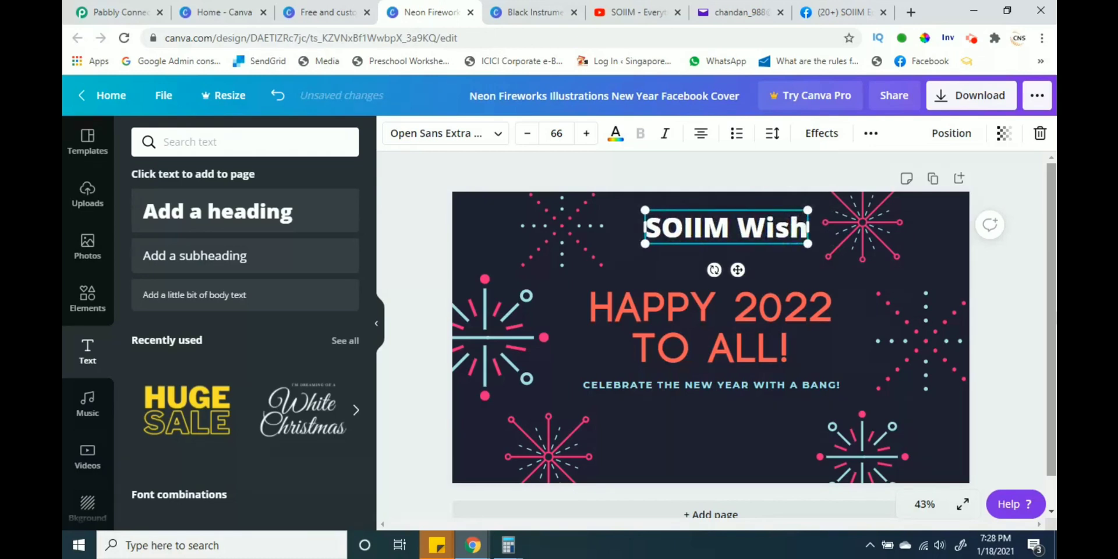
text(es You)
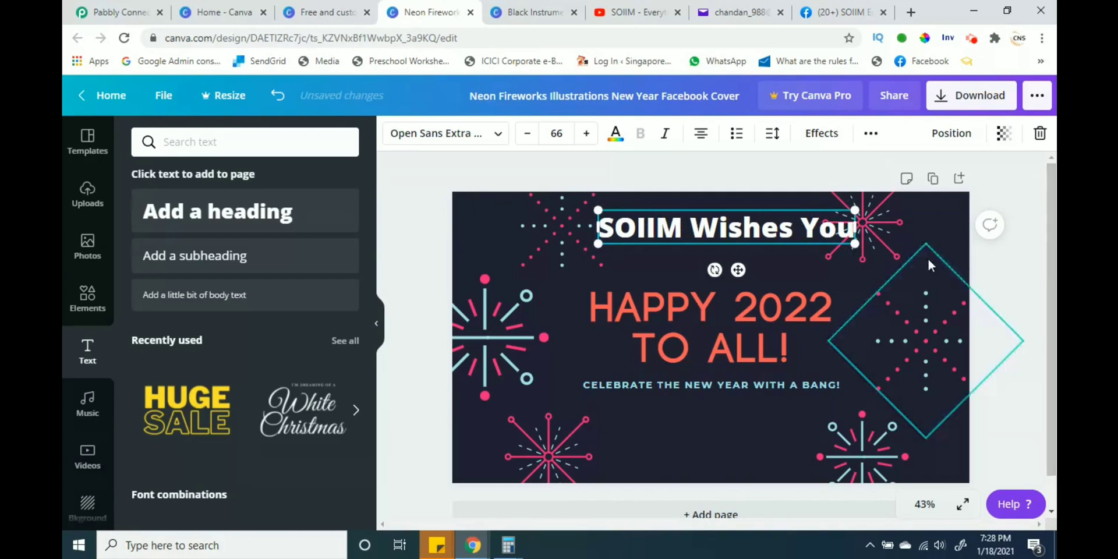
Step: Break the SOIIM Wishes You heading before You and move the two-line text up, clear of the headline
click(805, 231)
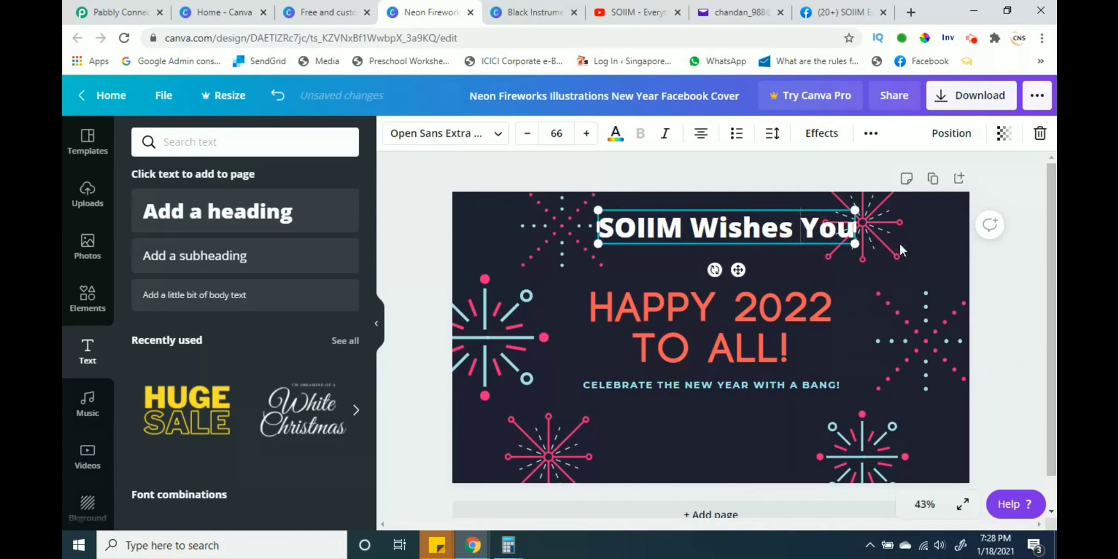
key(Return)
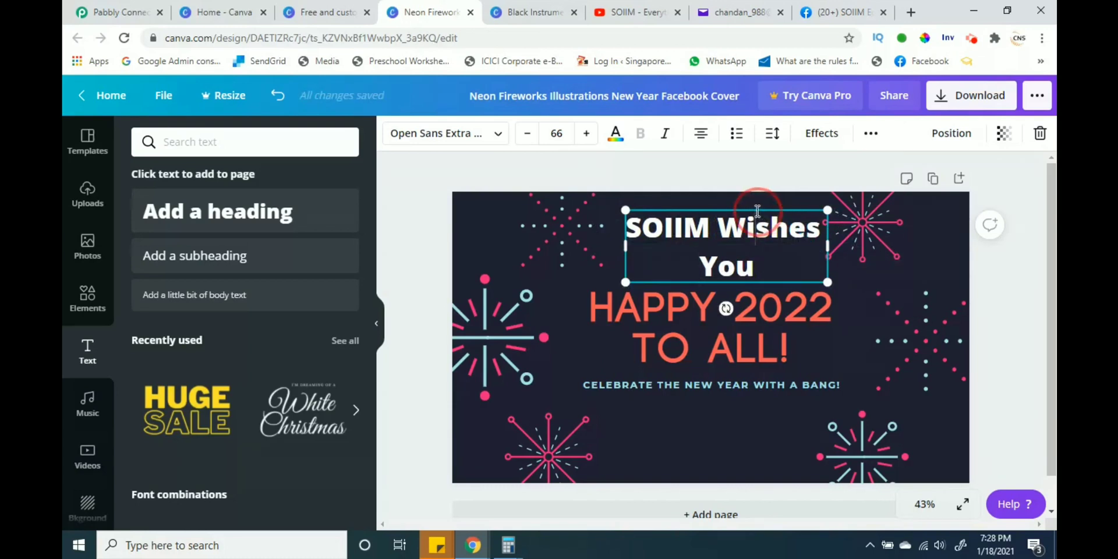
click(770, 228)
drag(764, 208, 754, 198)
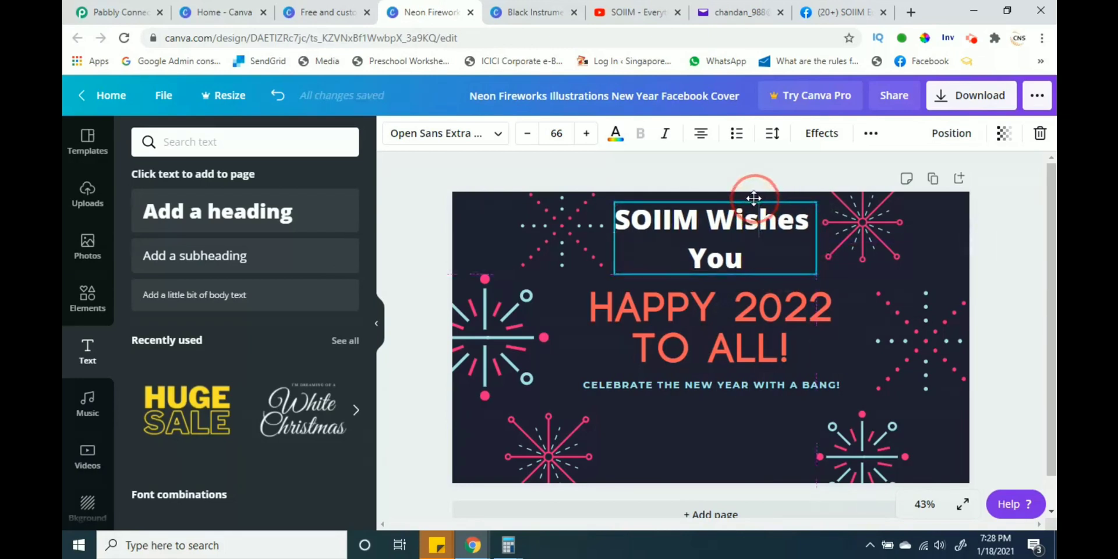
Step: Change the year in the coral headline to 2021 and deselect the text
click(778, 329)
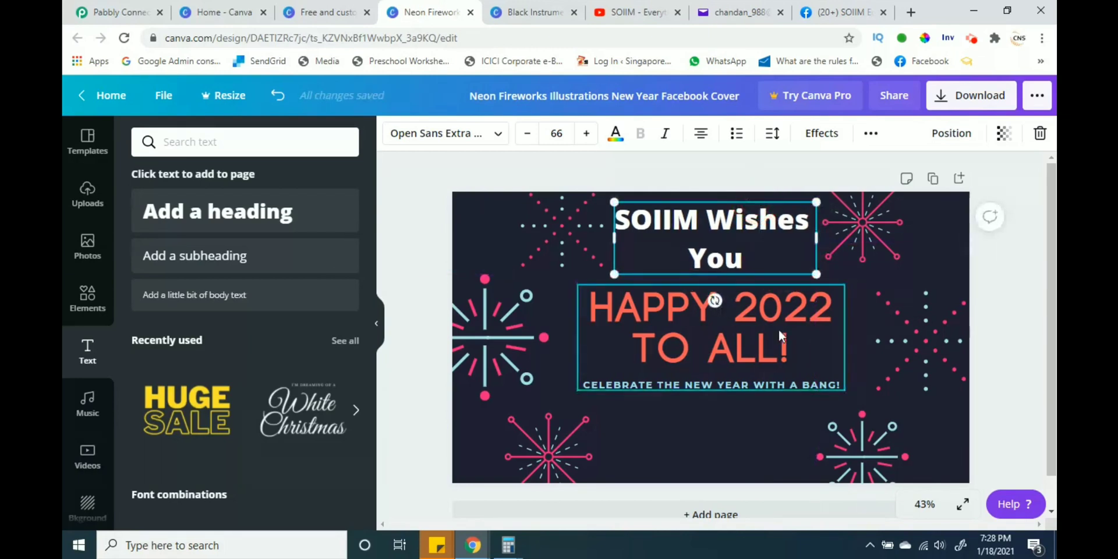
click(828, 313)
key(BackSpace)
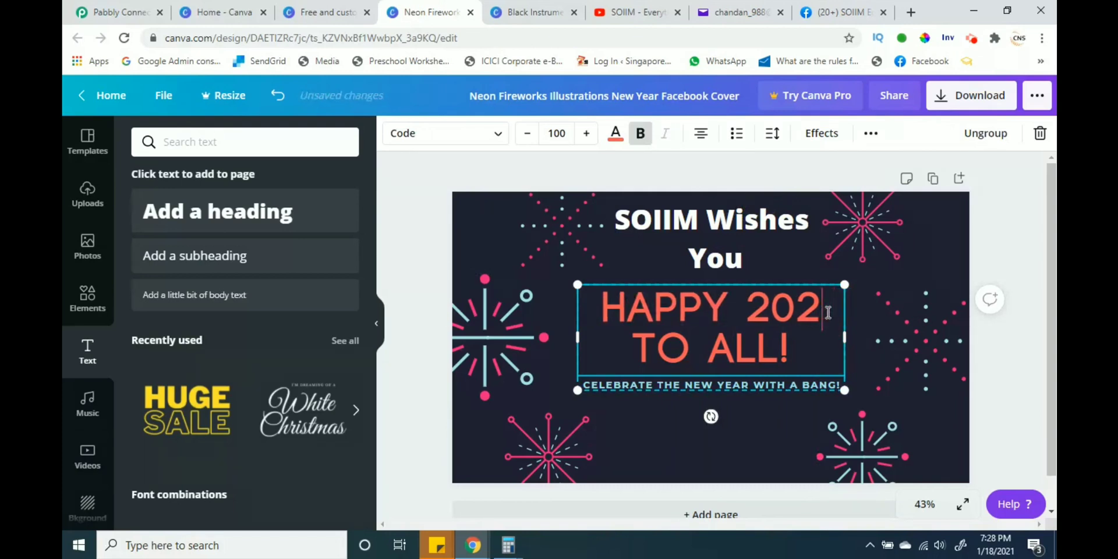
text(1)
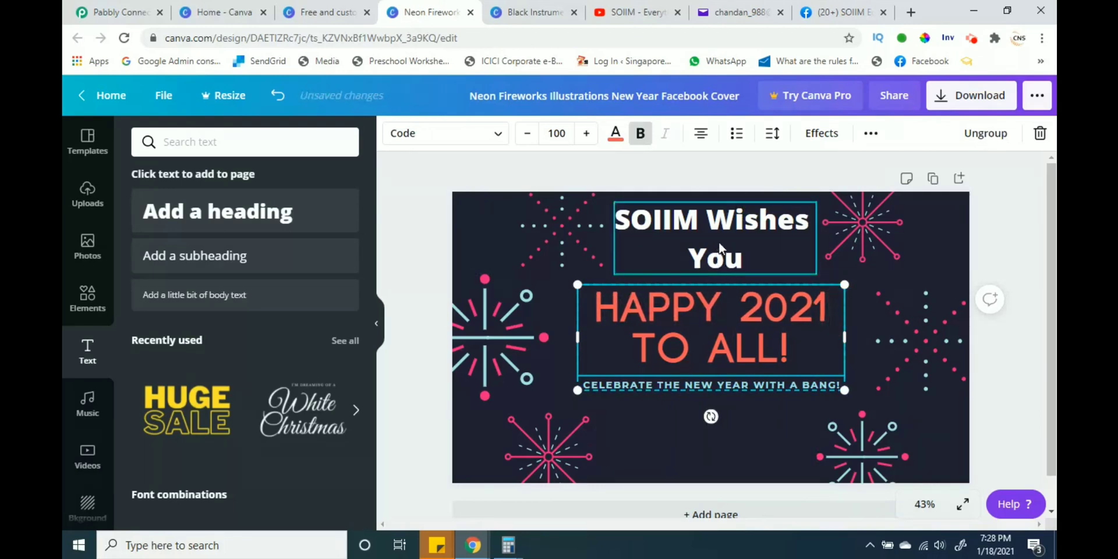
click(426, 377)
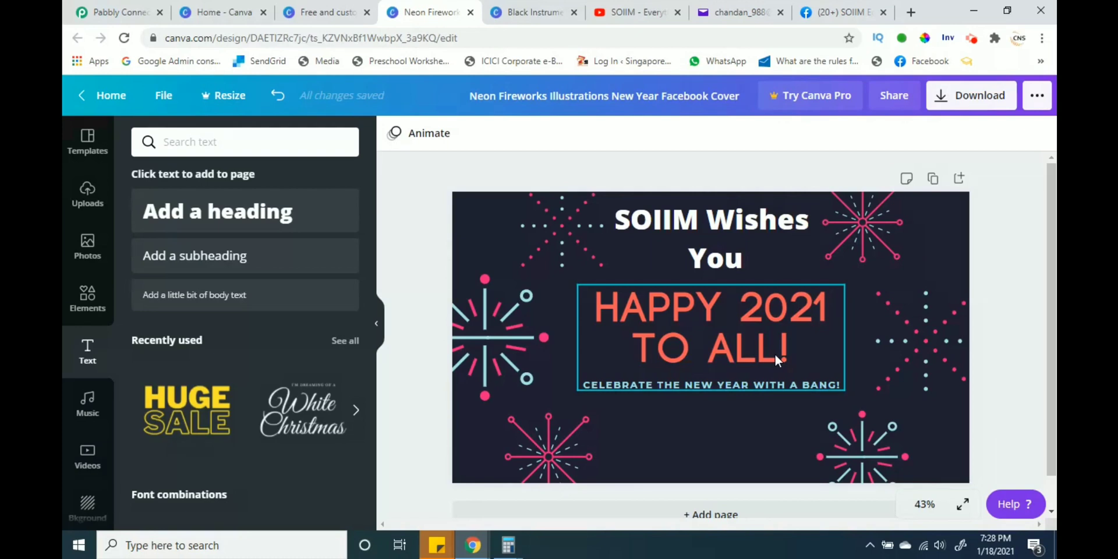
Step: Add the yellow HUGE SALE font combination, shrink it, and place it centrally below the CELEBRATE THE NEW YEAR WITH A BANG! line
scroll(210, 416, down, 2)
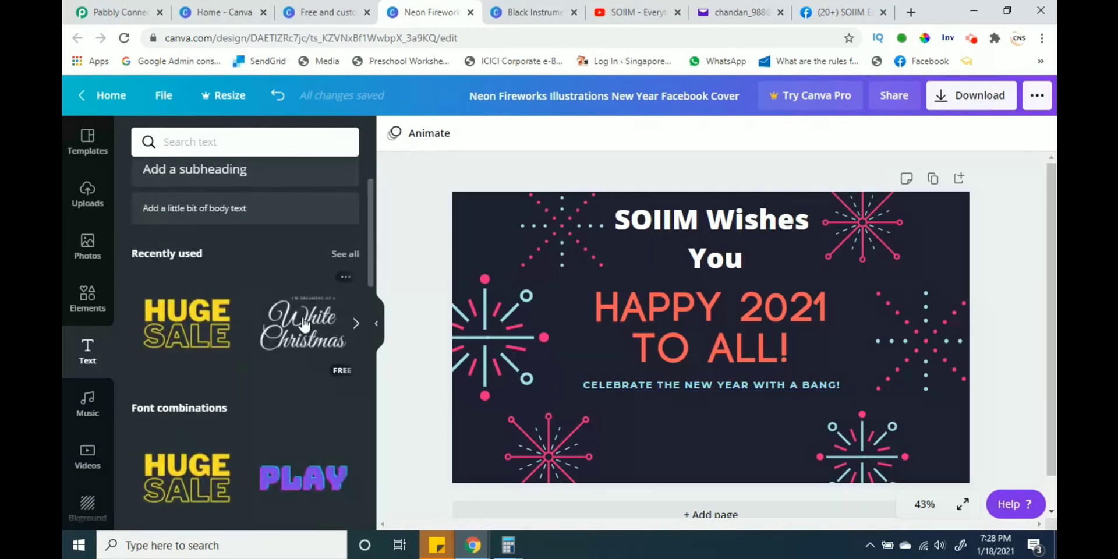
scroll(303, 324, down, 1)
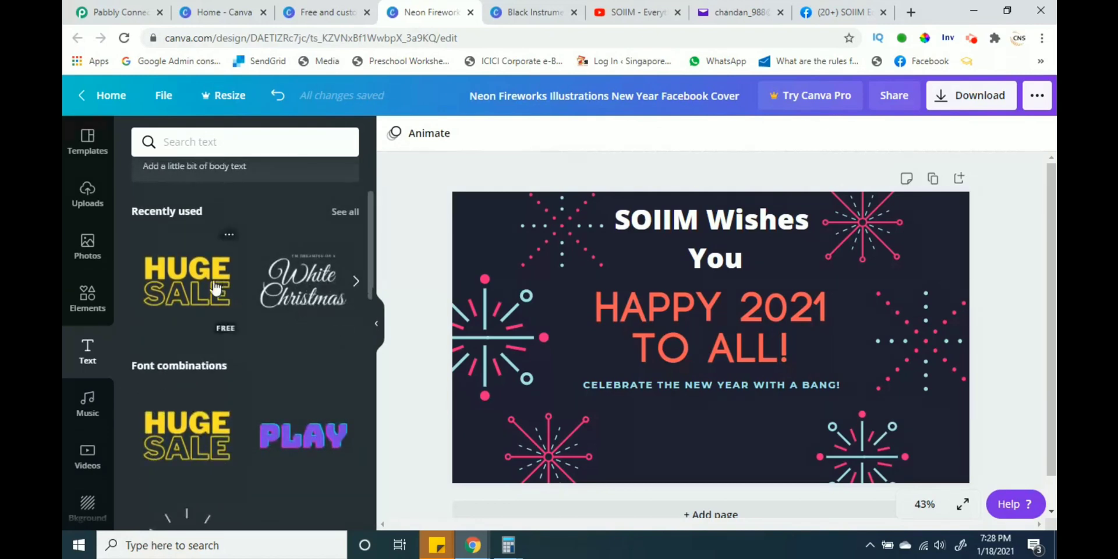
click(196, 288)
click(196, 288)
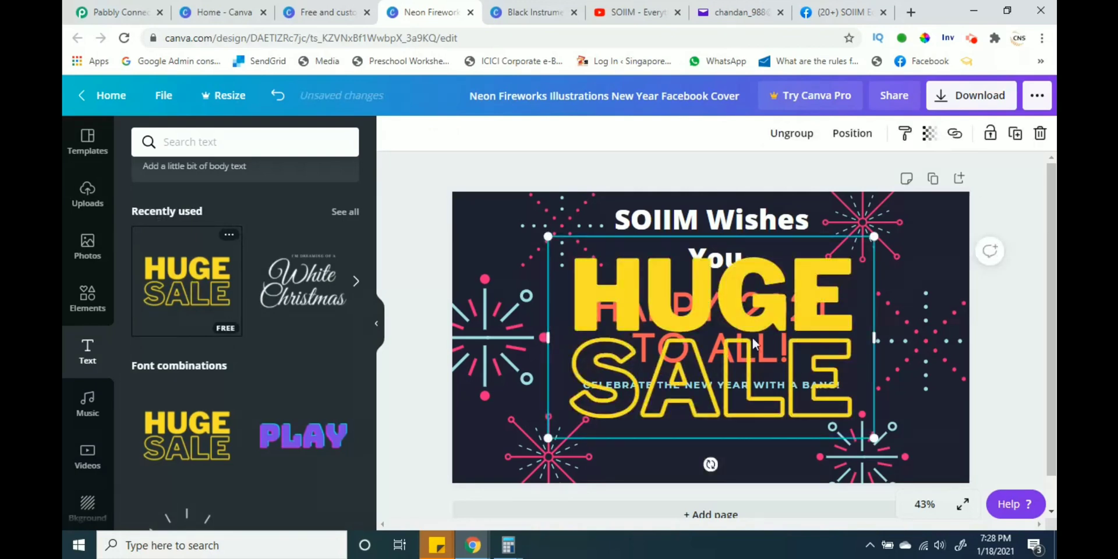
drag(874, 227, 674, 359)
drag(620, 407, 706, 443)
click(424, 411)
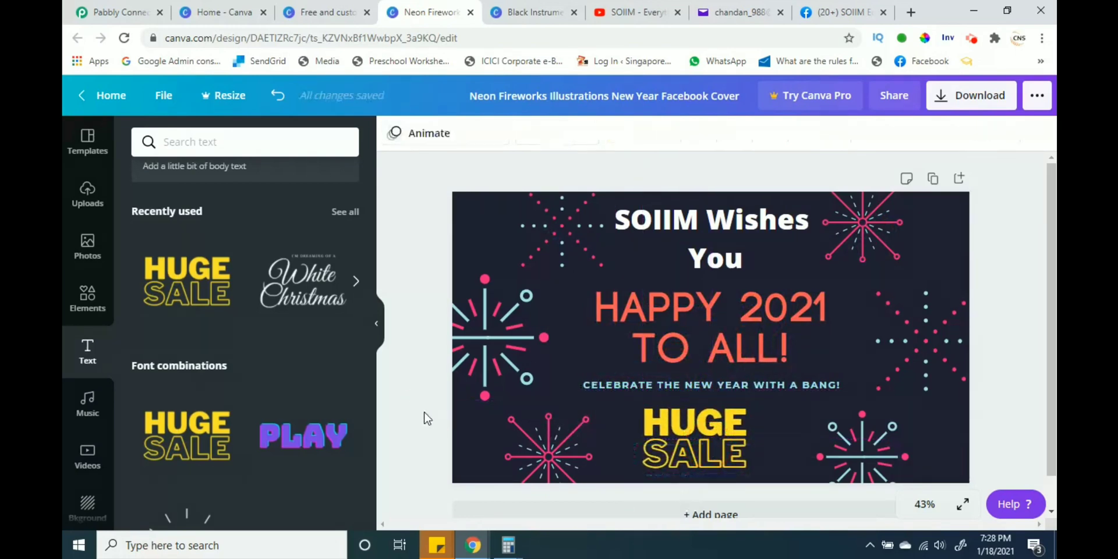